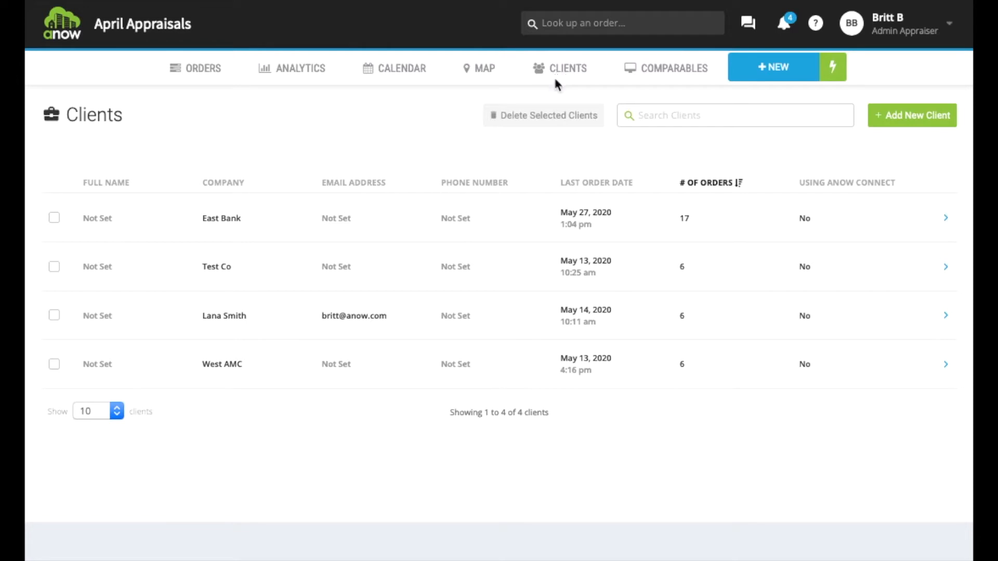
- Set a $13 technology fee in the expenses of the third client in the list and save it
left_click(539, 322)
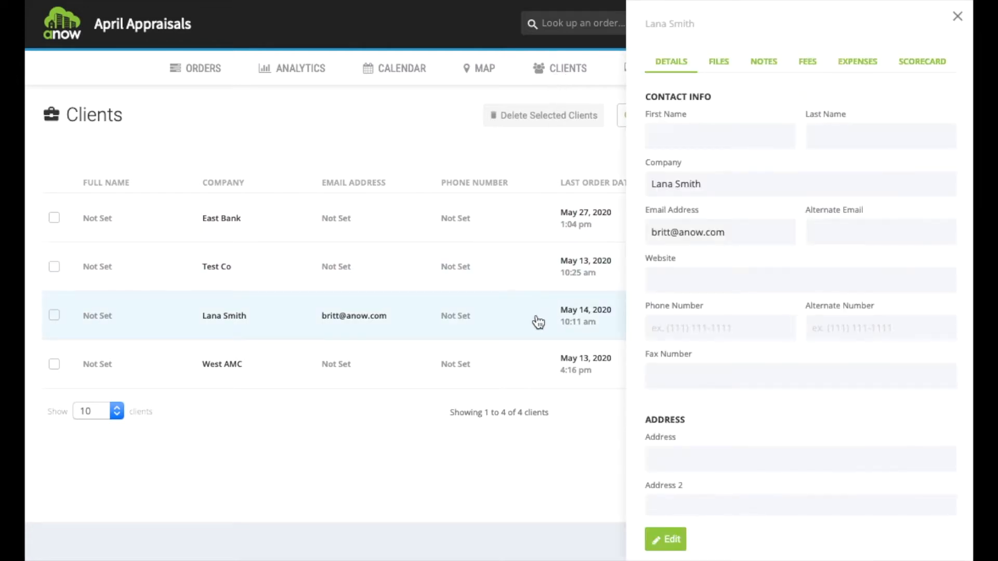
left_click(865, 66)
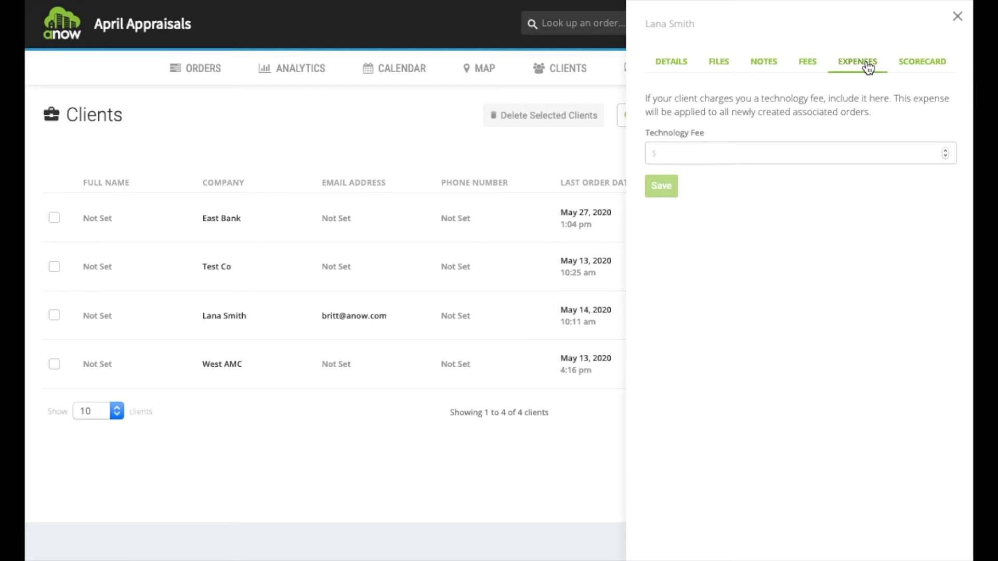
left_click(805, 149)
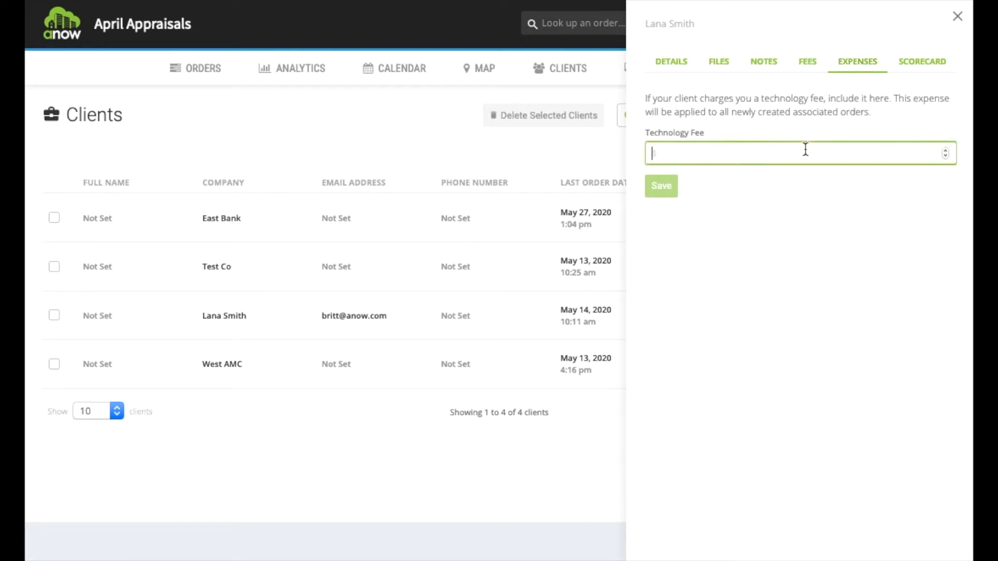
type("13")
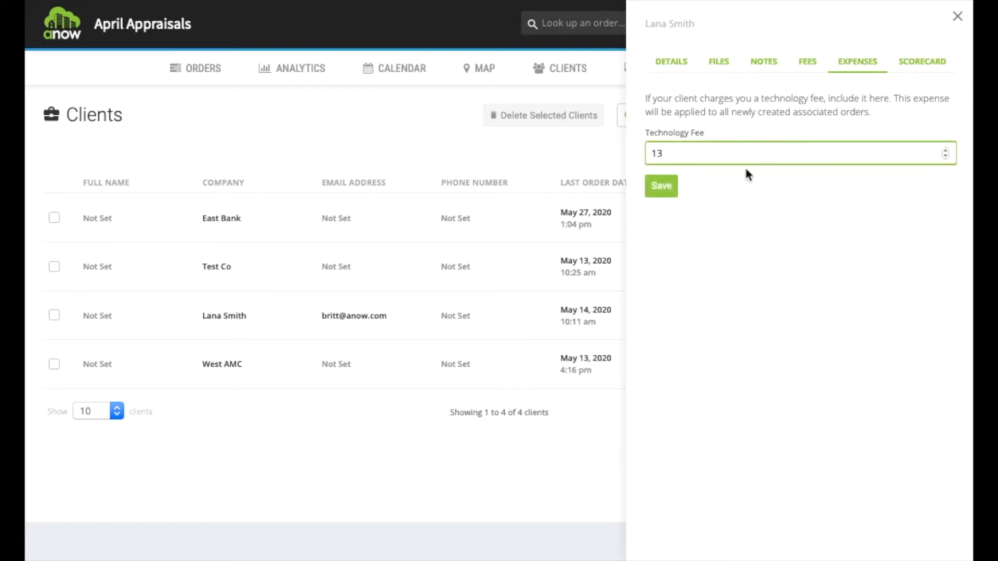
left_click(661, 192)
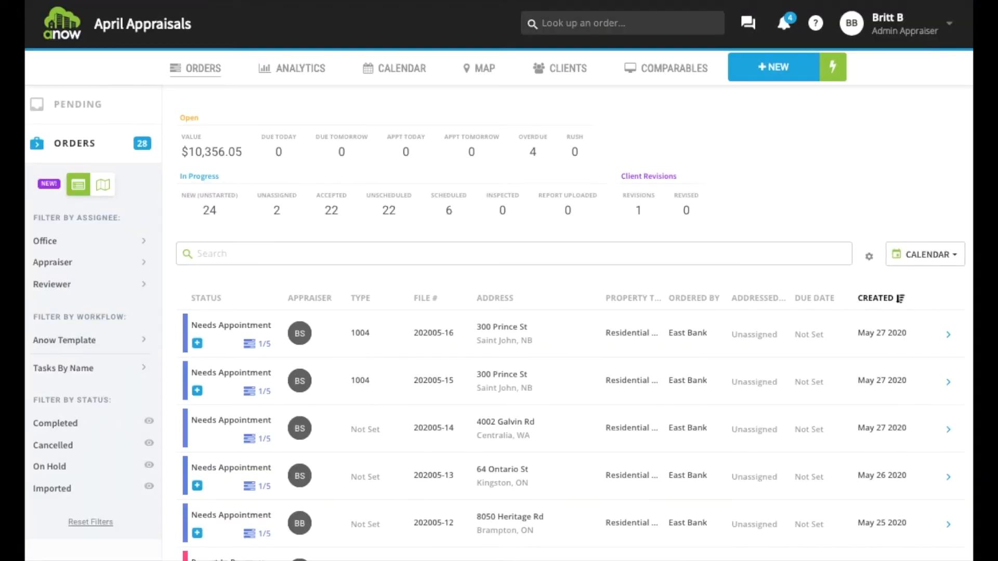
- In the account's company settings, switch the net-fee commission calculation under Expenses off and back on
left_click(878, 37)
left_click(879, 83)
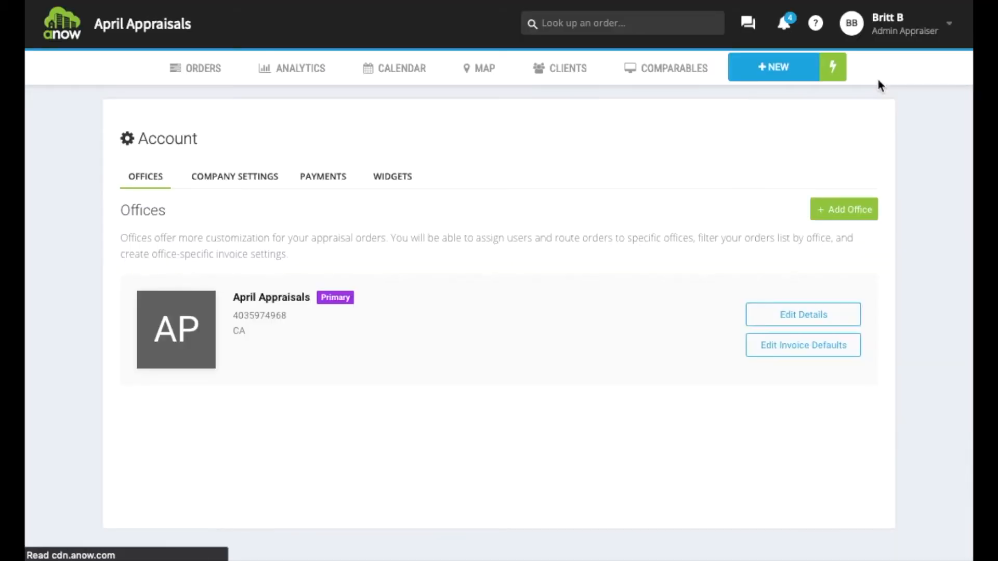
left_click(246, 181)
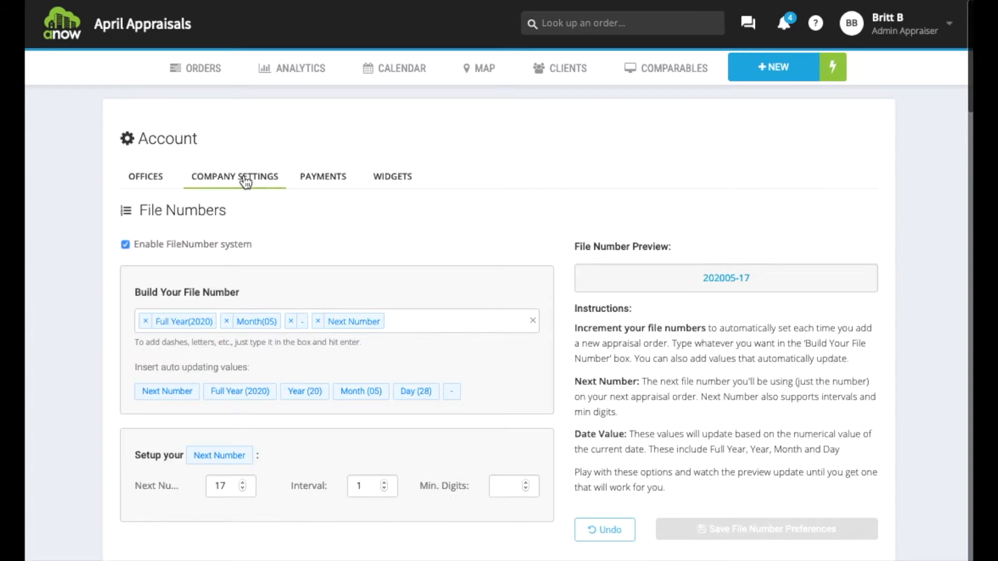
scroll(245, 177, "down", 15)
scroll(245, 175, "down", 15)
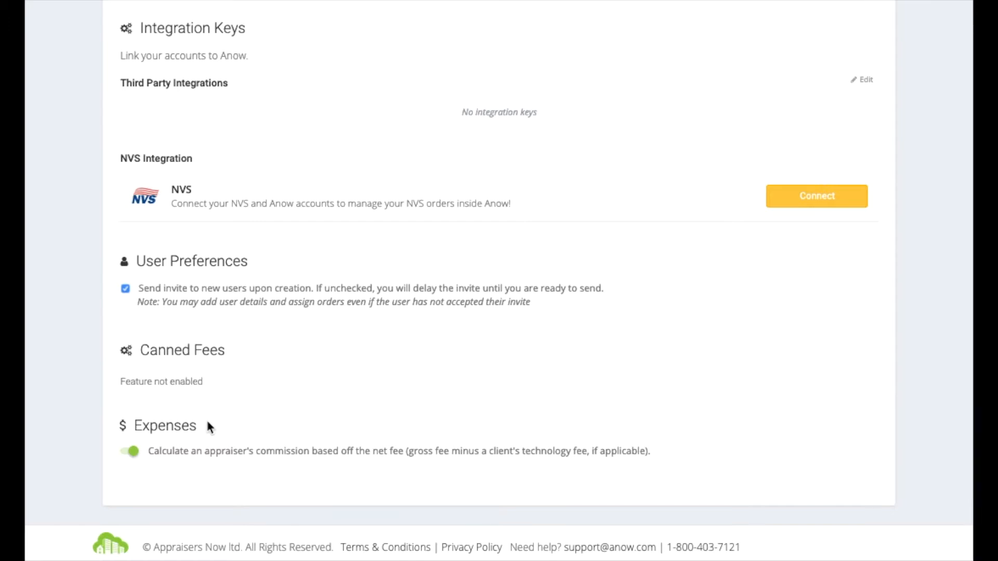
left_click(134, 456)
left_click(134, 457)
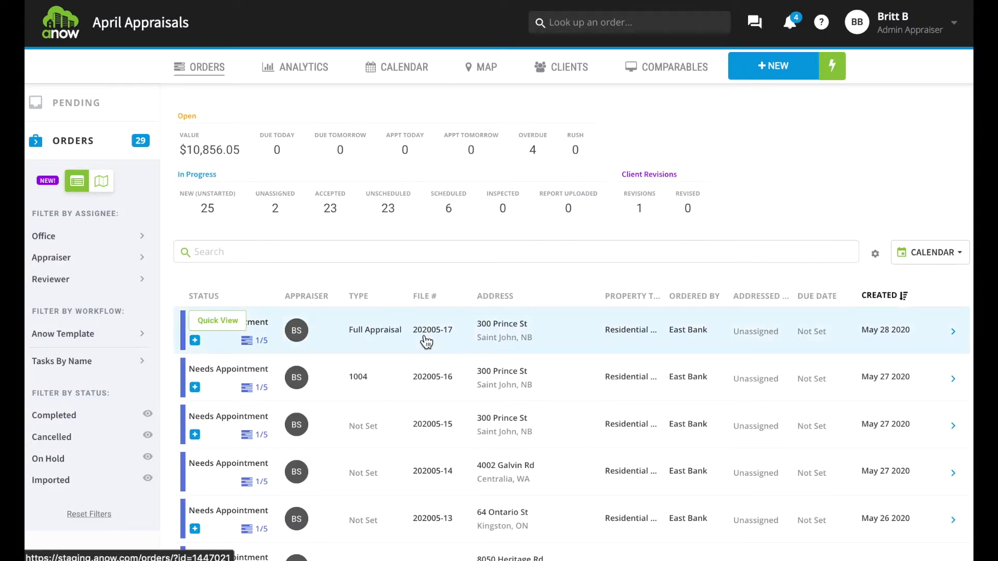
- Open the newest order, review the expense deduction and commission of its Appraisal Report Fee, and save the fee
left_click(426, 342)
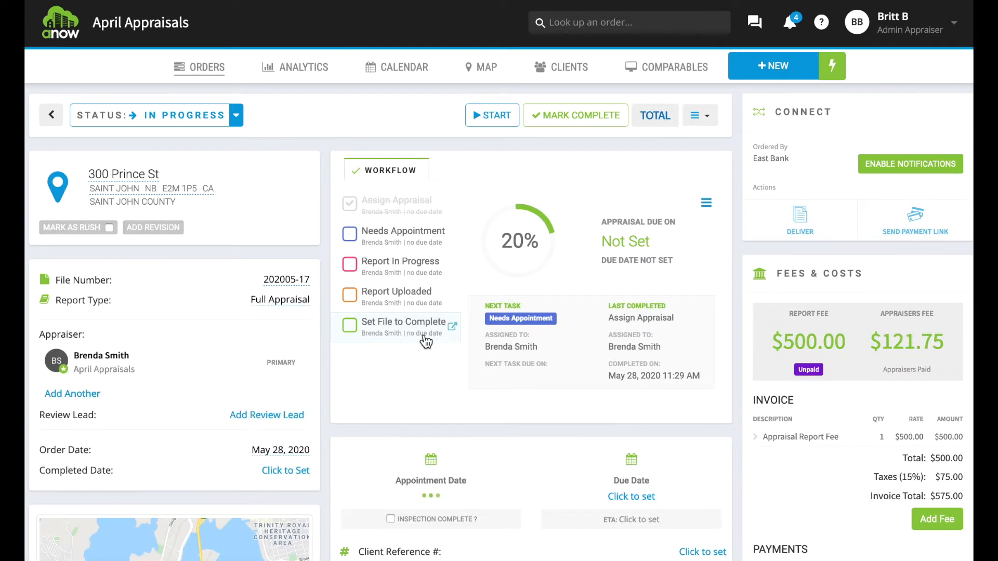
scroll(425, 339, "down", 3)
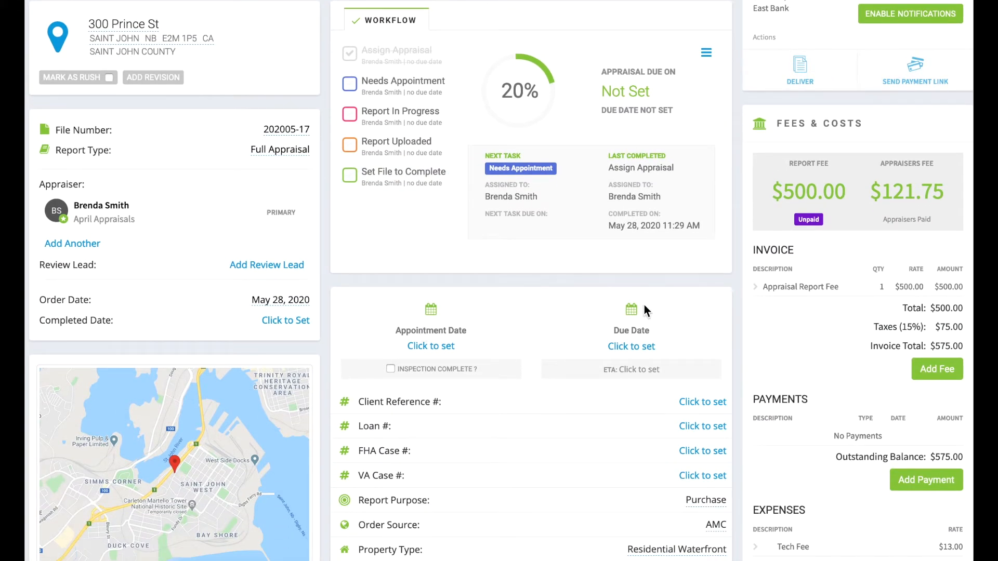
left_click(788, 293)
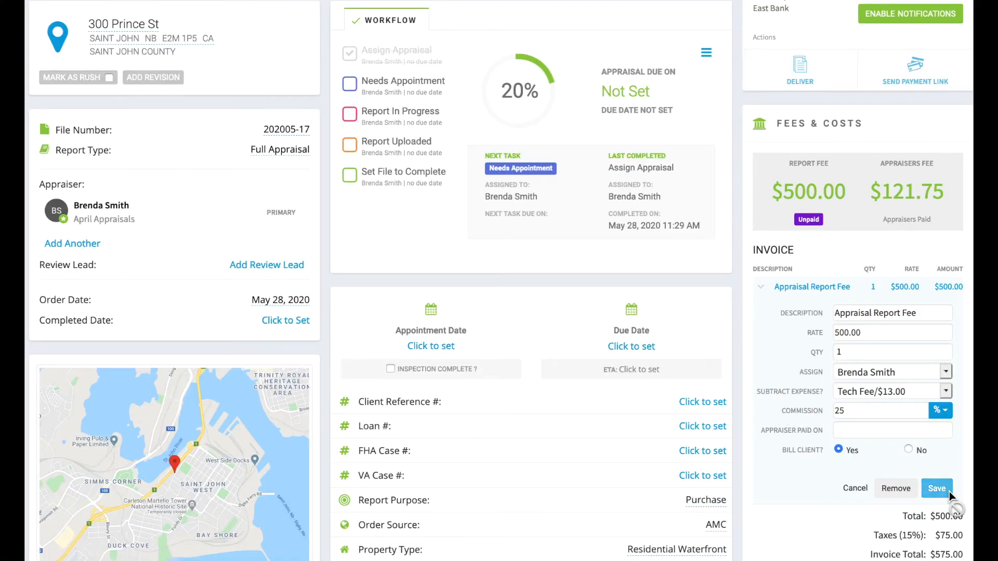
left_click(937, 488)
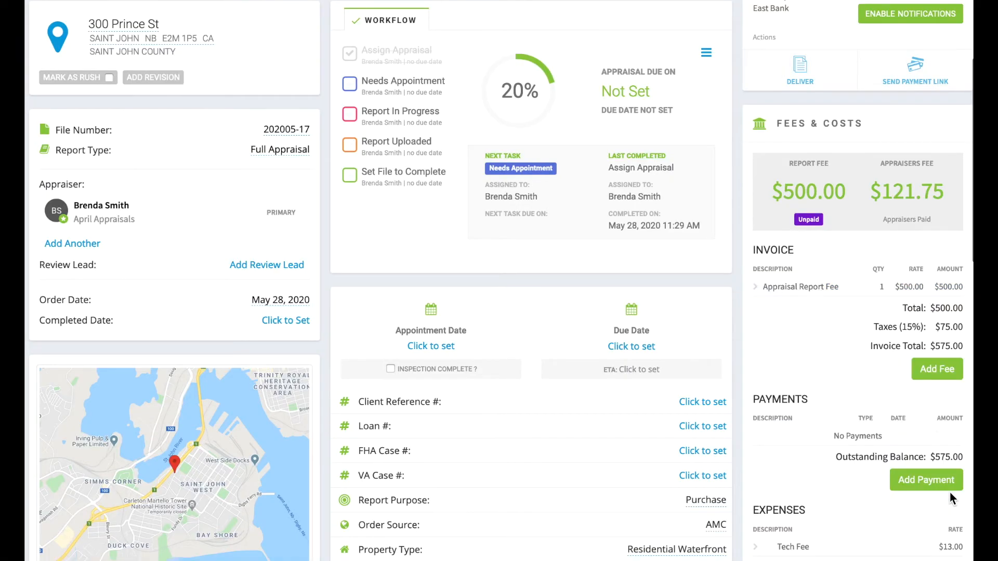
- Review the details of the order's Tech Fee expense and close them
scroll(951, 493, "down", 3)
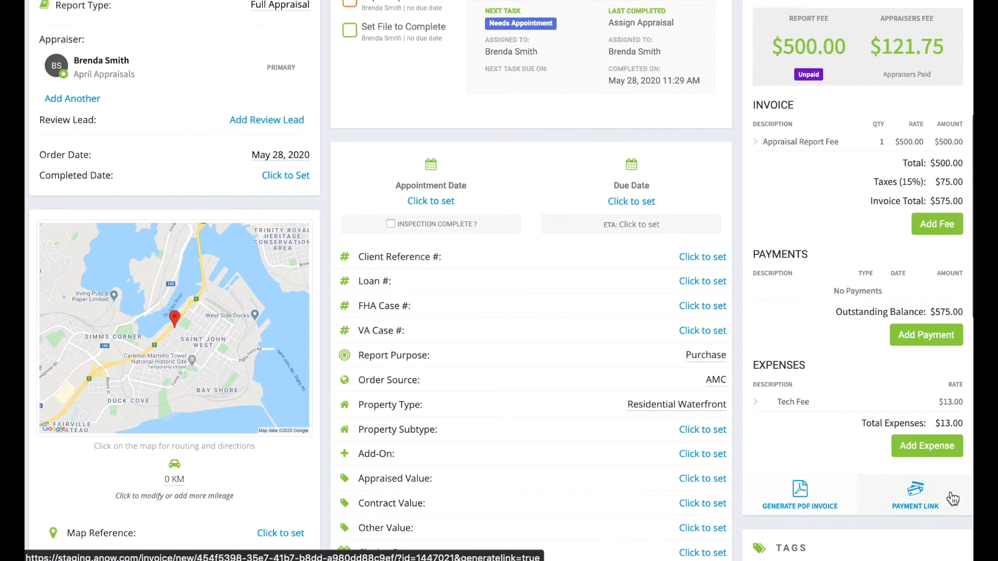
left_click(850, 407)
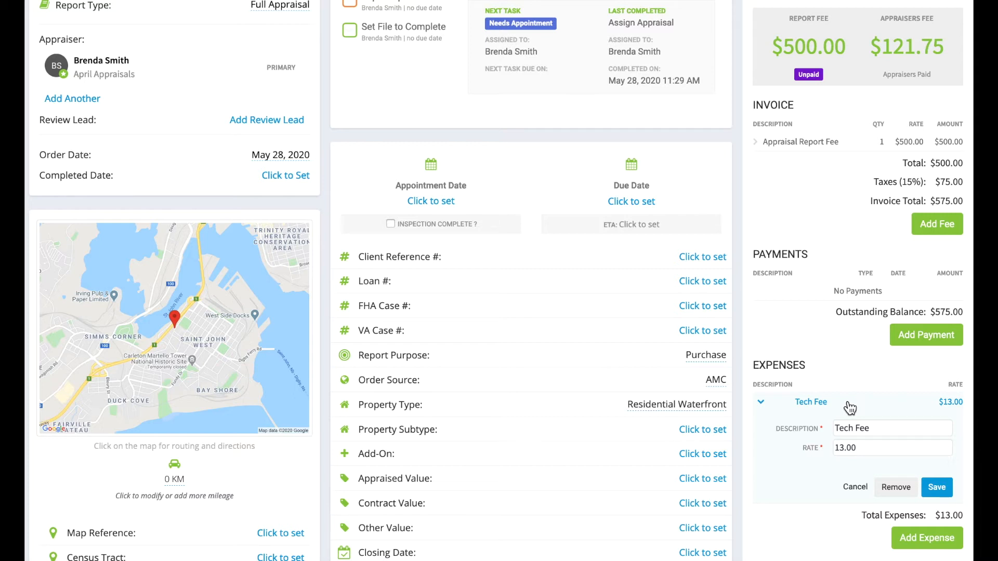
left_click(850, 406)
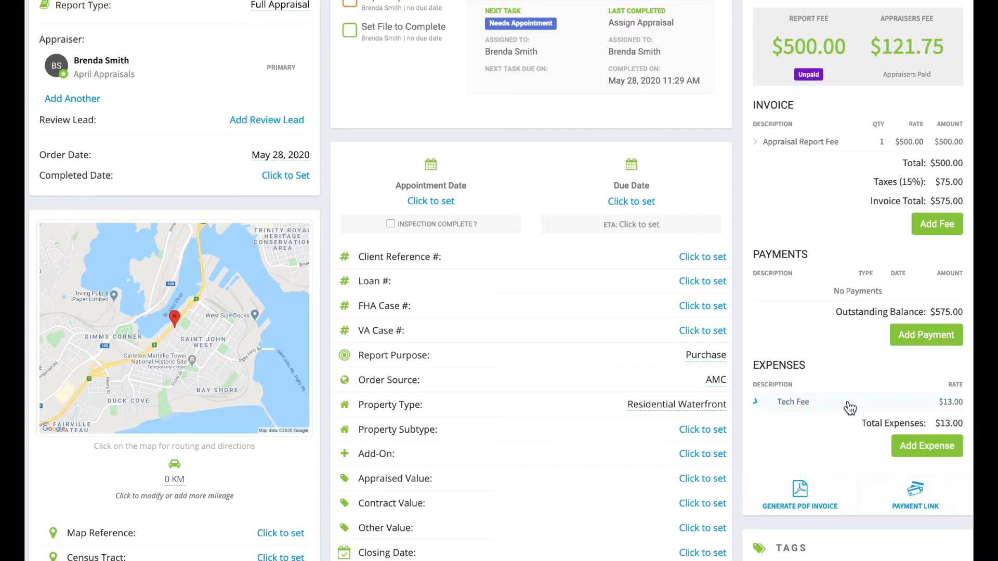
- Add a "Processing Fee" expense of 20.00 to the order, then reopen its details and close them without changes
left_click(927, 446)
left_click(910, 431)
type("Processing Fee")
key("Tab")
type("20.00")
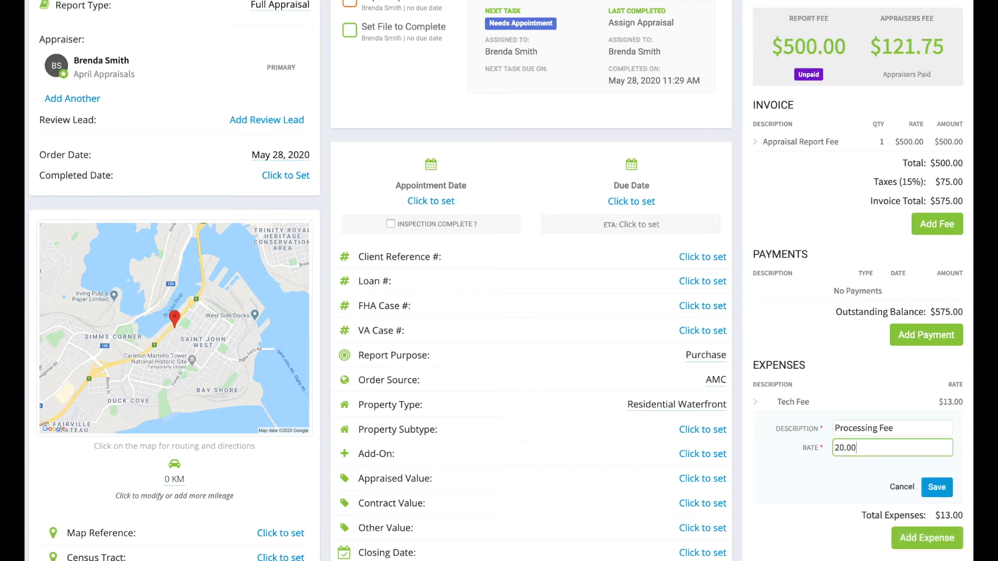
left_click(937, 487)
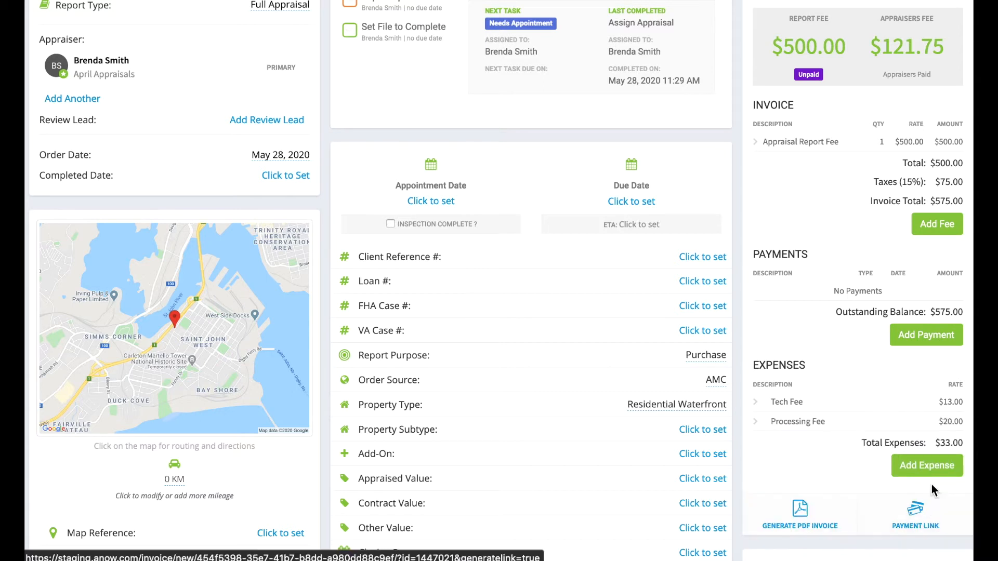
left_click(824, 424)
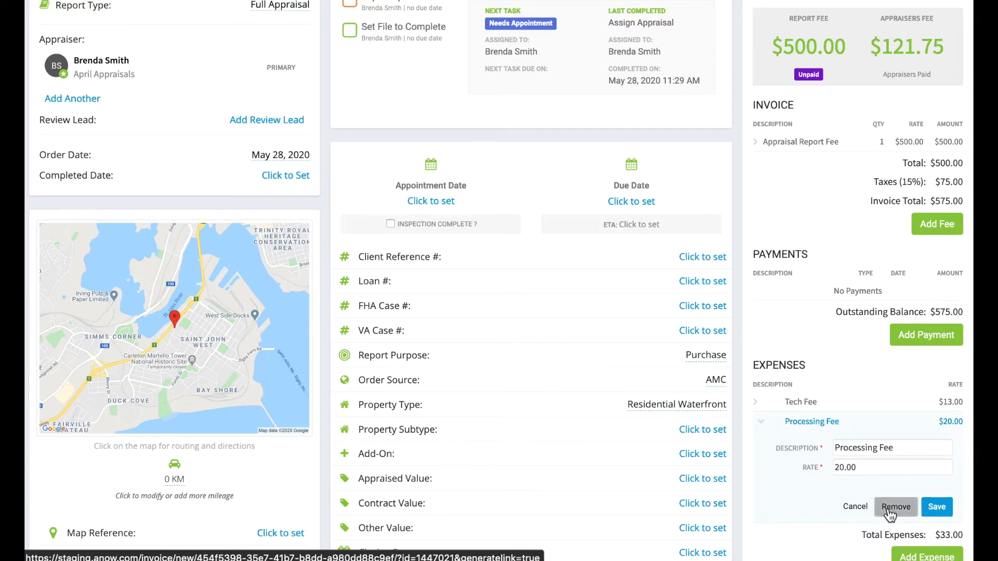
left_click(860, 508)
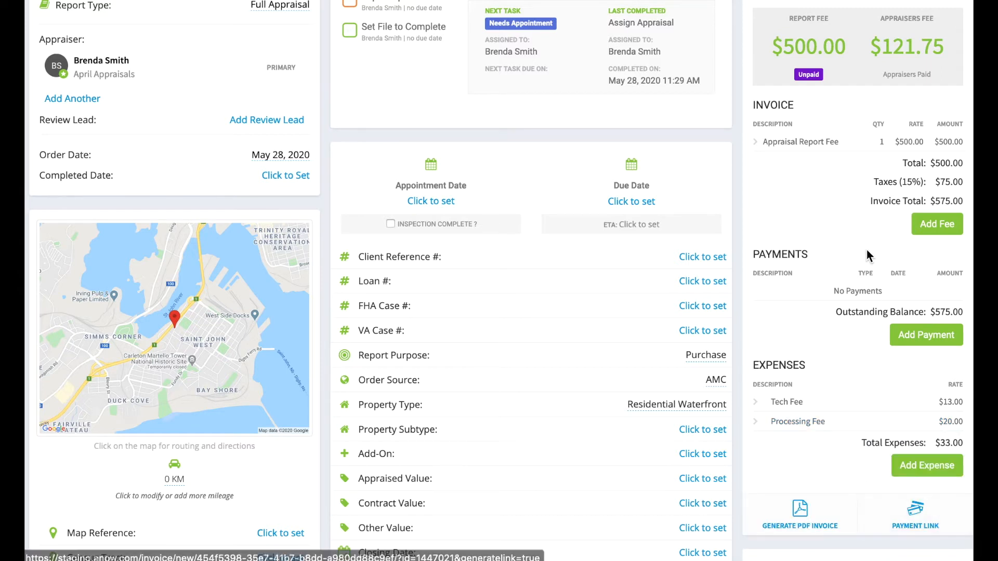
- Check which expenses can be subtracted from the order's Appraisal Report Fee
left_click(797, 148)
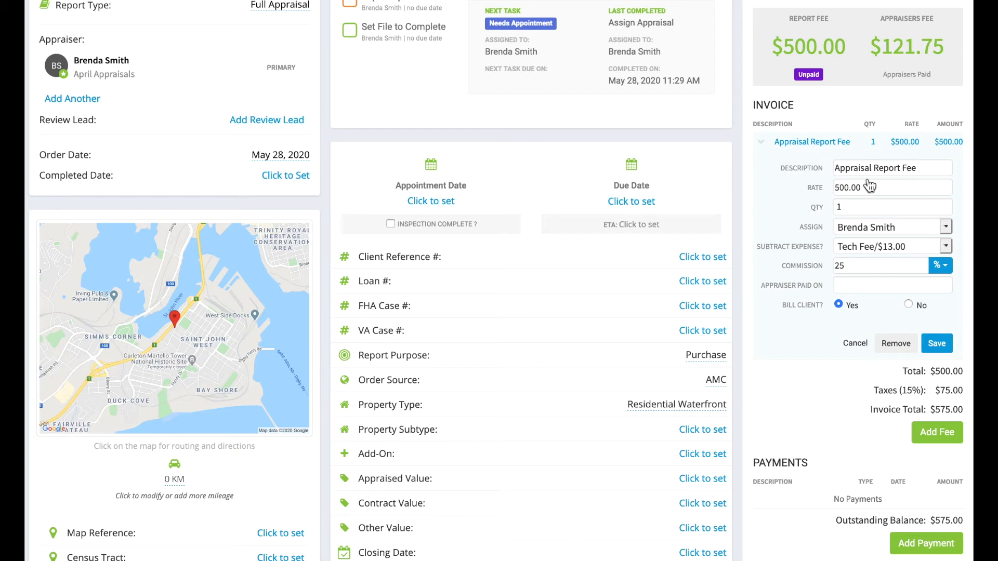
left_click(945, 247)
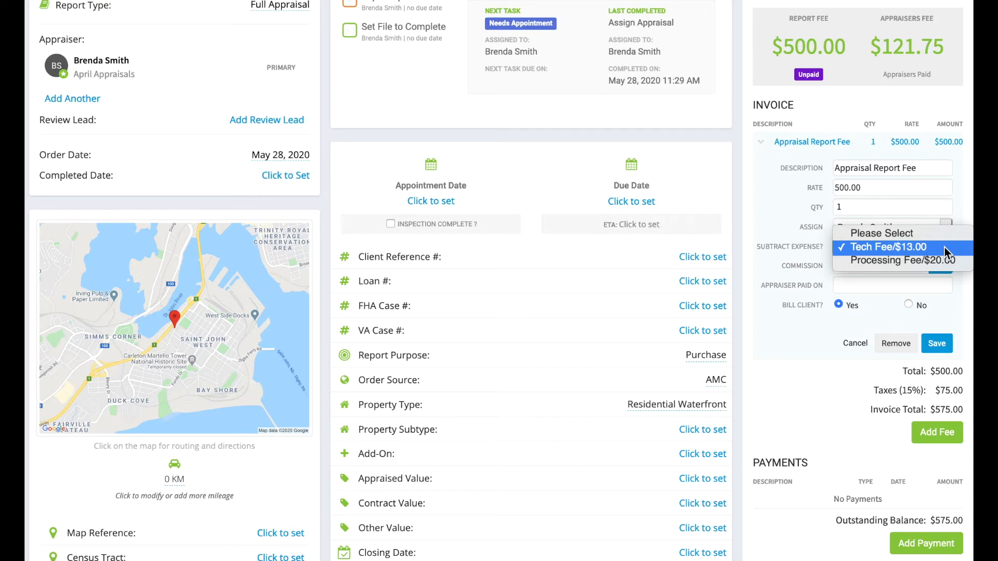
left_click(782, 185)
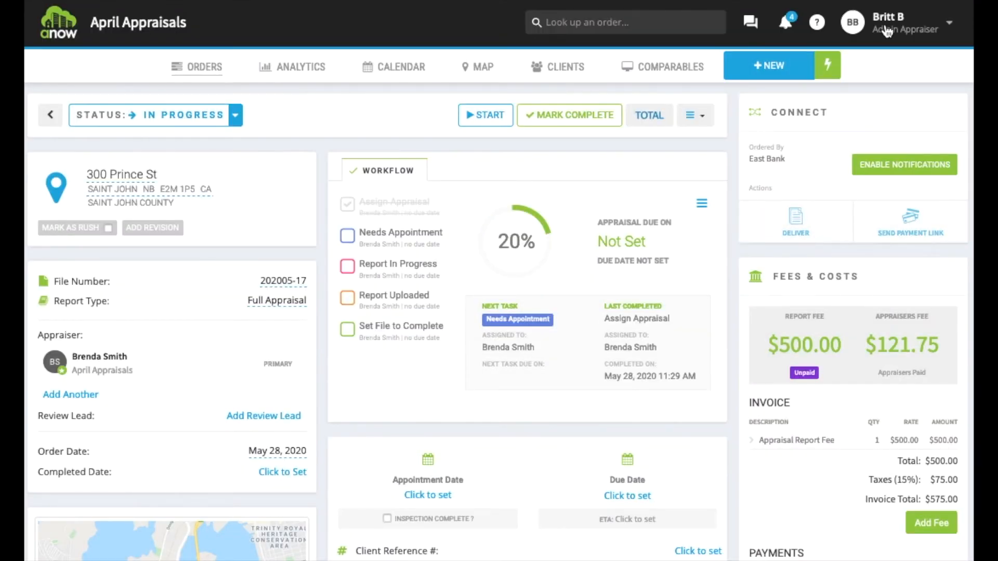
- Download the Insights net earnings report for March to May 2020 by created date and open it in Numbers
left_click(886, 30)
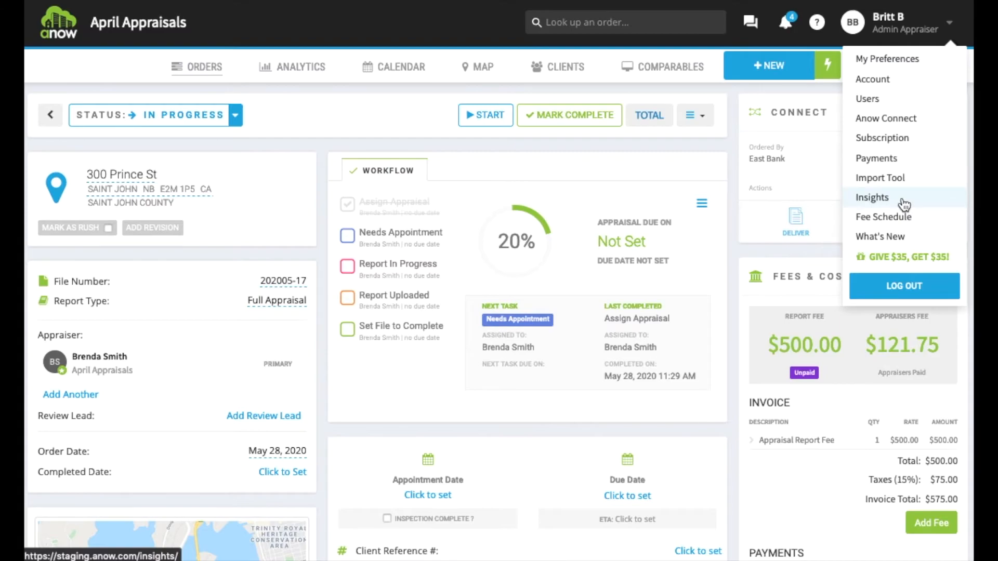
left_click(905, 200)
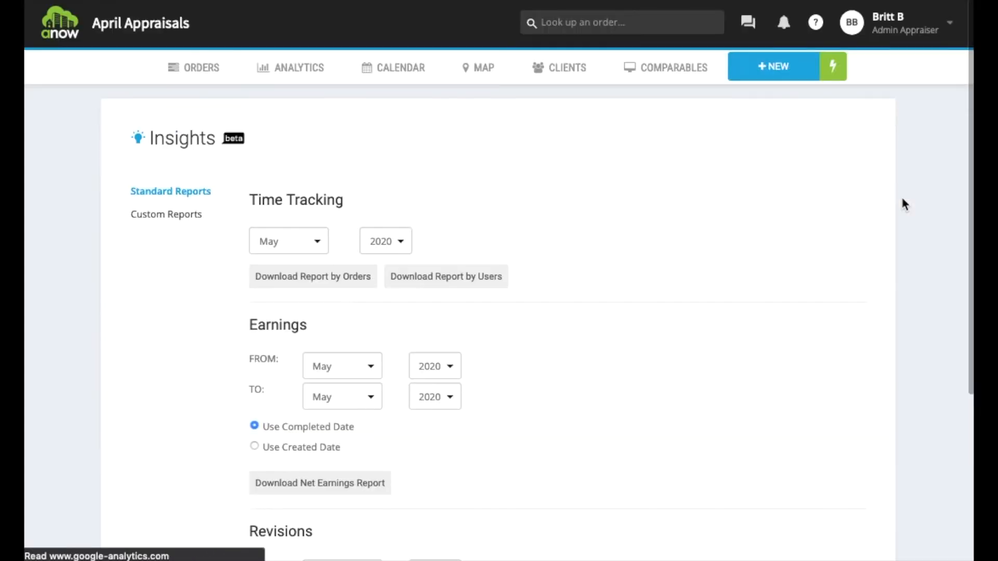
scroll(902, 200, "down", 2)
scroll(902, 200, "down", 1)
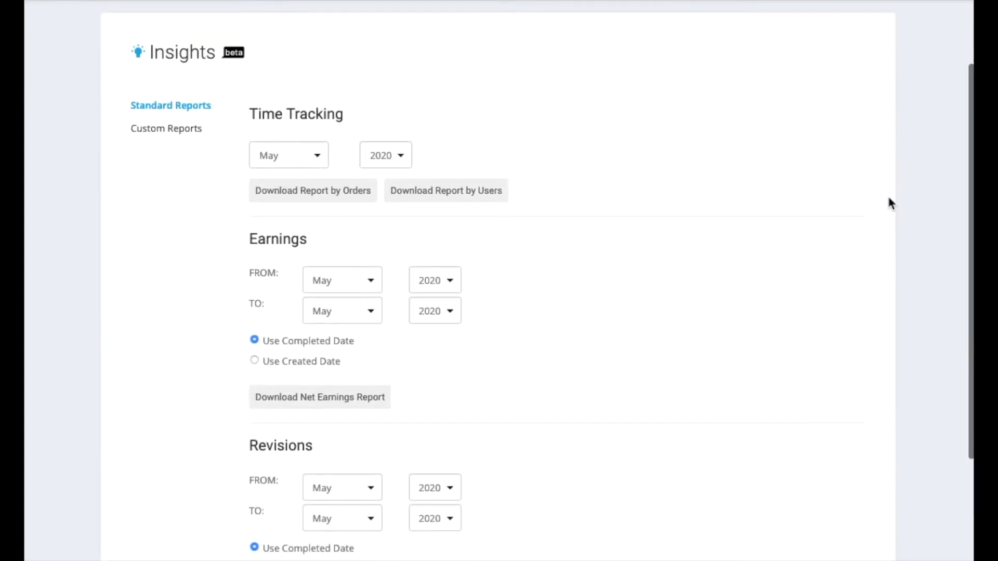
left_click(356, 280)
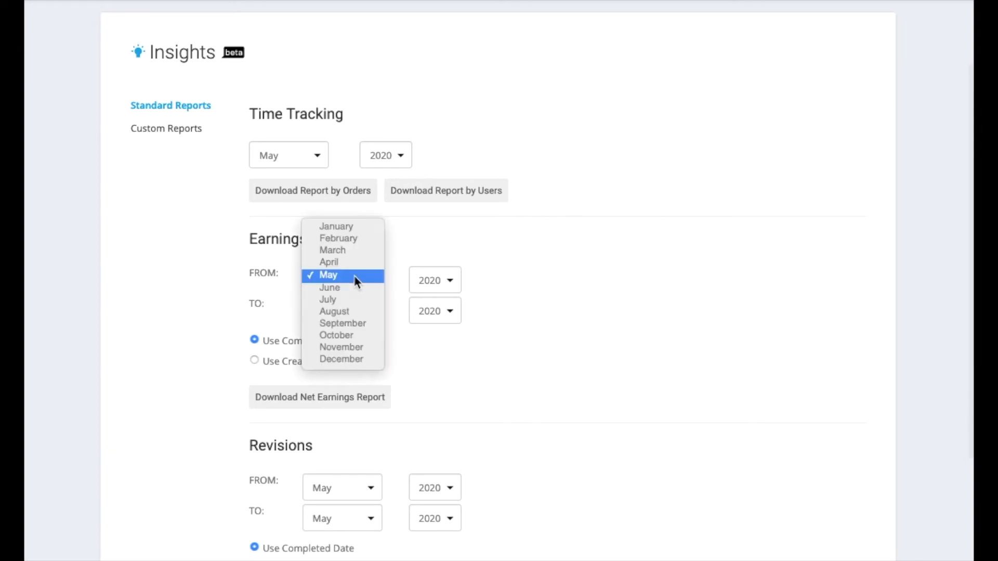
left_click(357, 251)
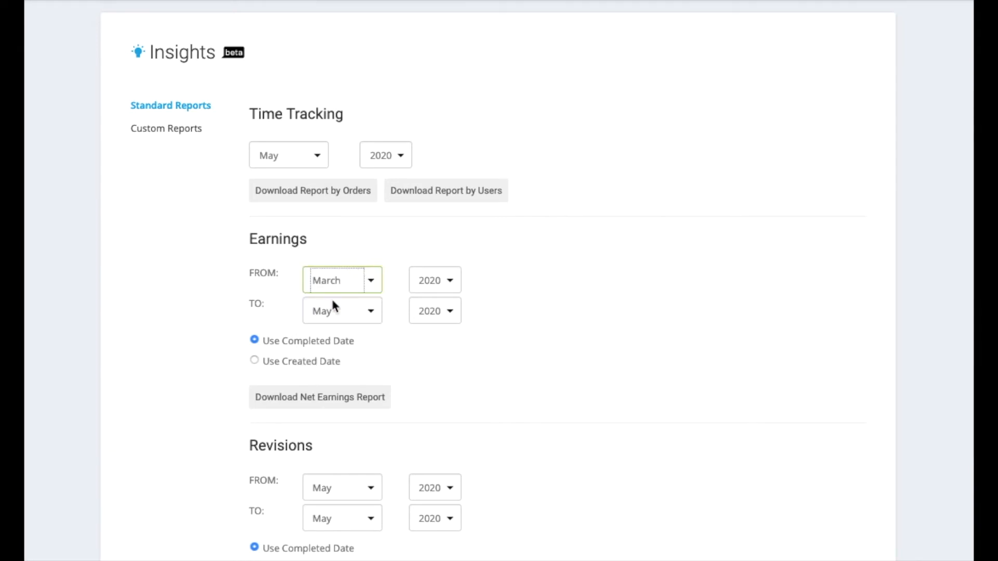
left_click(301, 364)
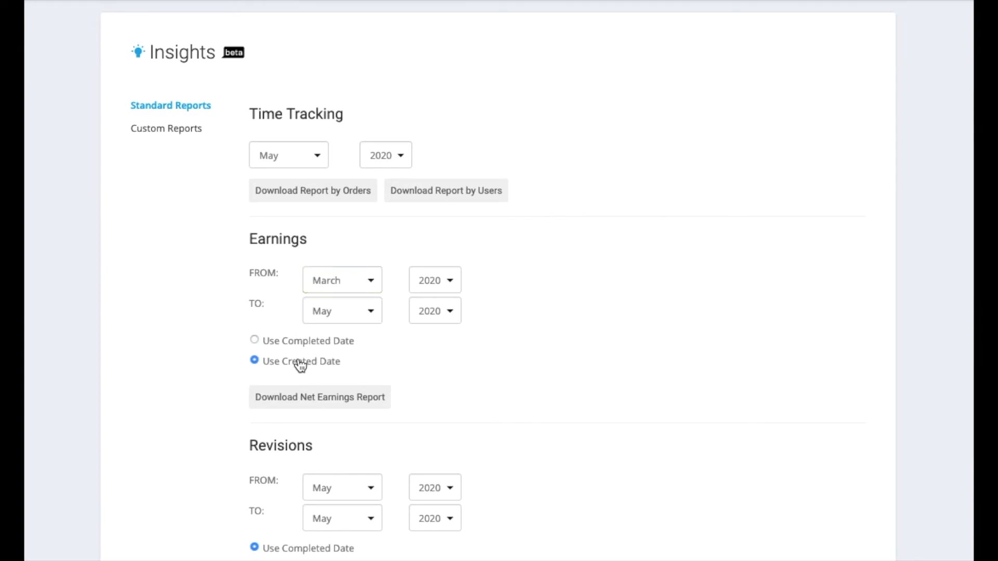
left_click(321, 405)
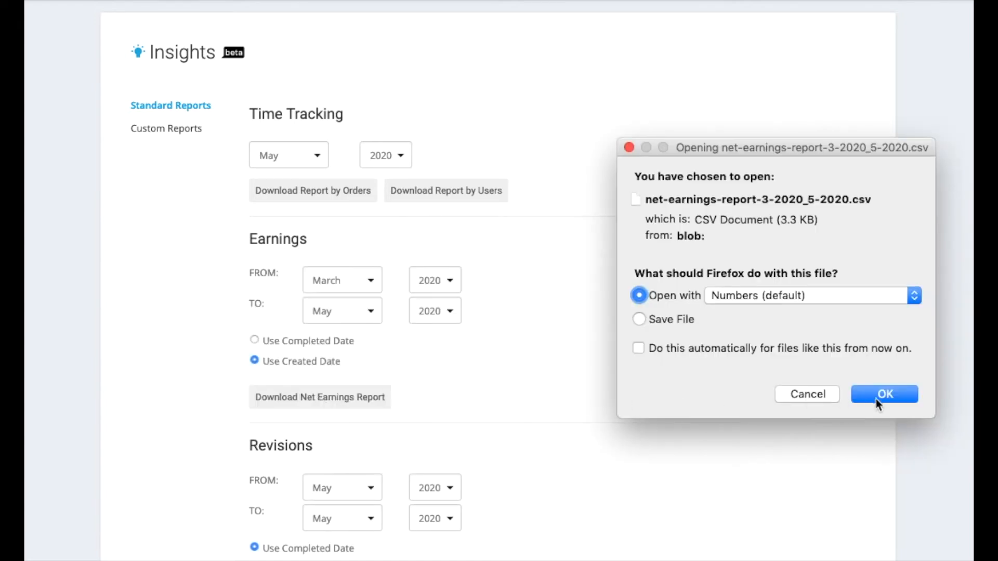
left_click(884, 397)
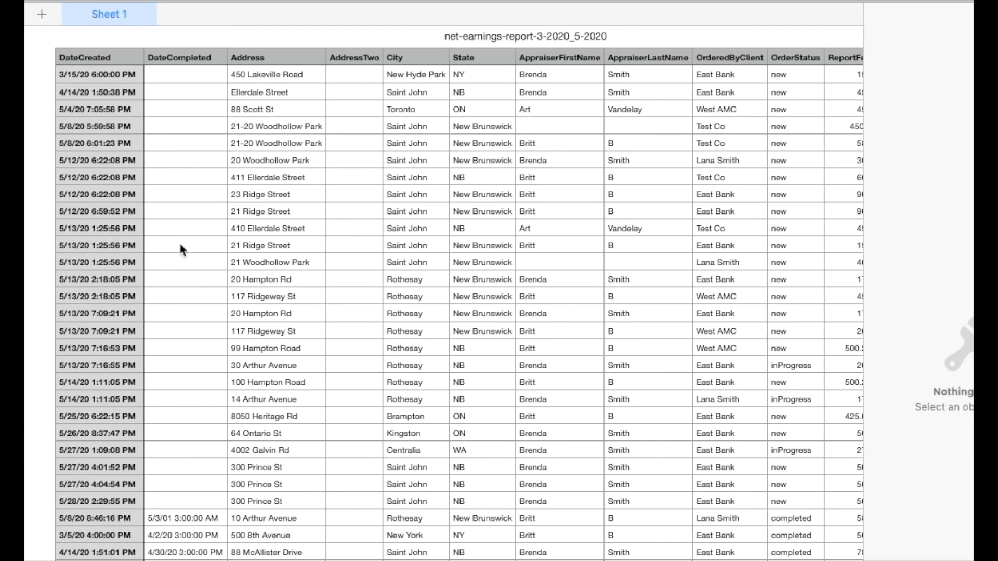
- Examine the report fee, appraiser fee and net earnings in the row of the order created on May 28, 2020
left_click(249, 503)
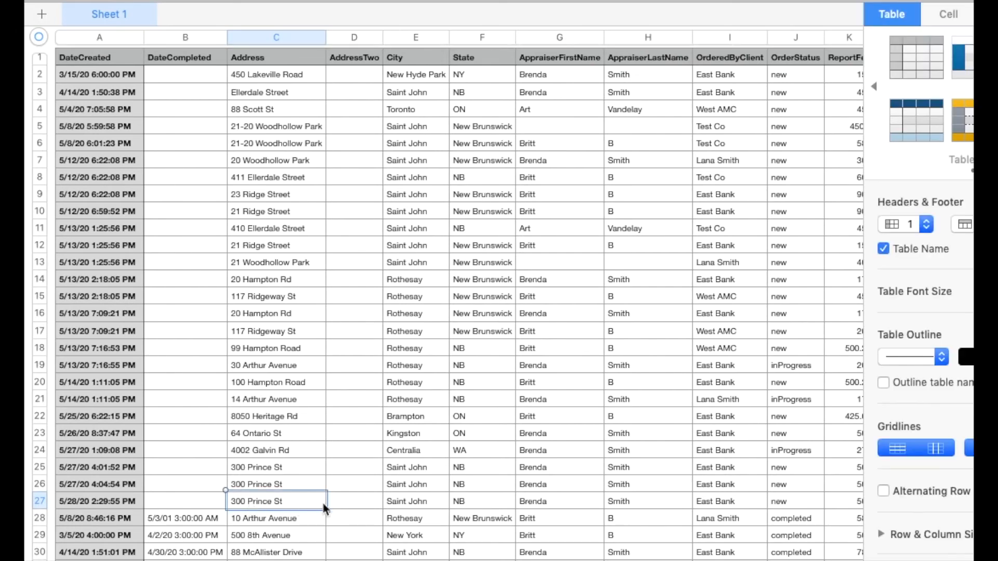
scroll(361, 506, "right", 10)
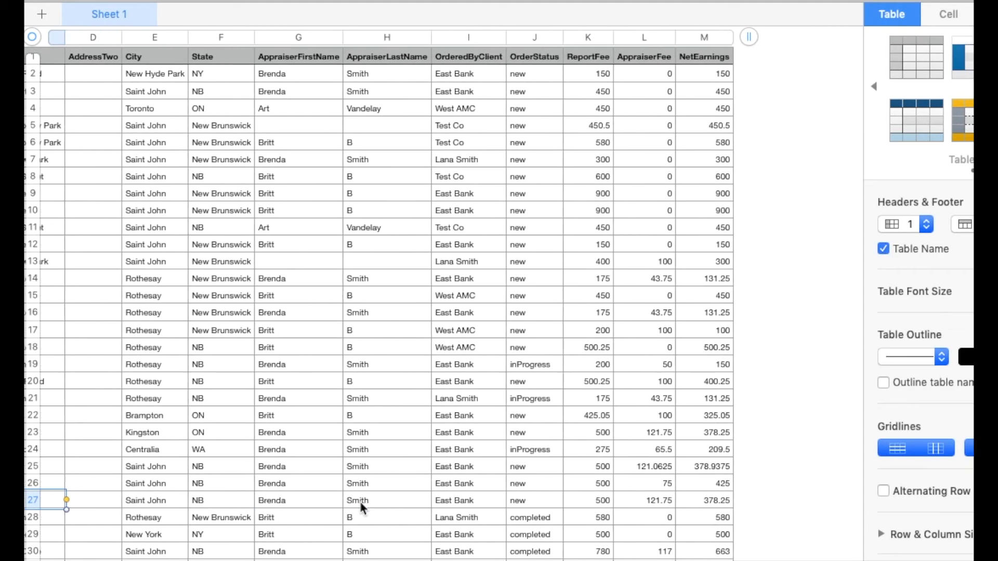
left_click(489, 507)
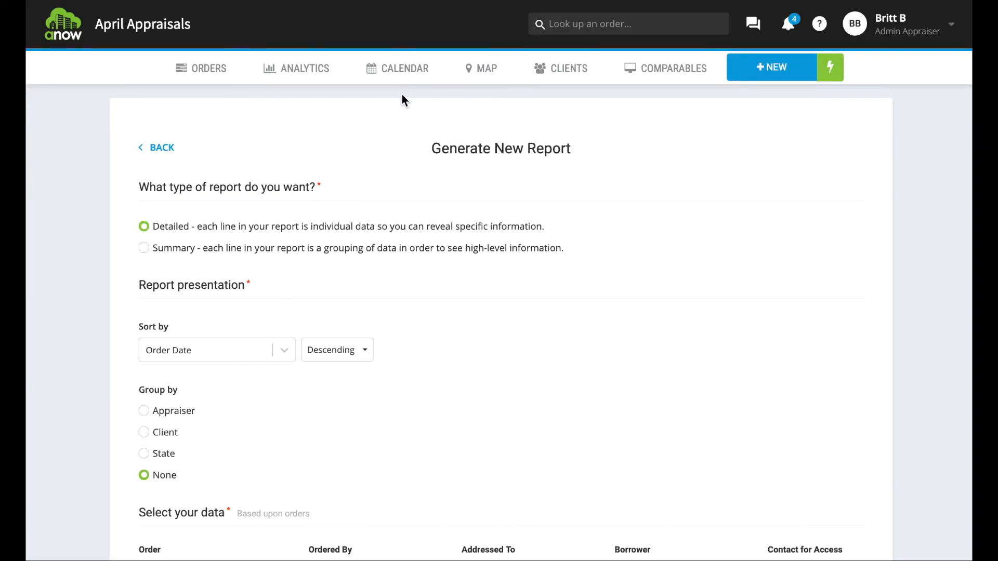
- Run the detailed custom report with address, city, state, primary appraiser, report fee, expenses, appraiser fee and net fee, and export it as CSV
scroll(401, 96, "down", 7)
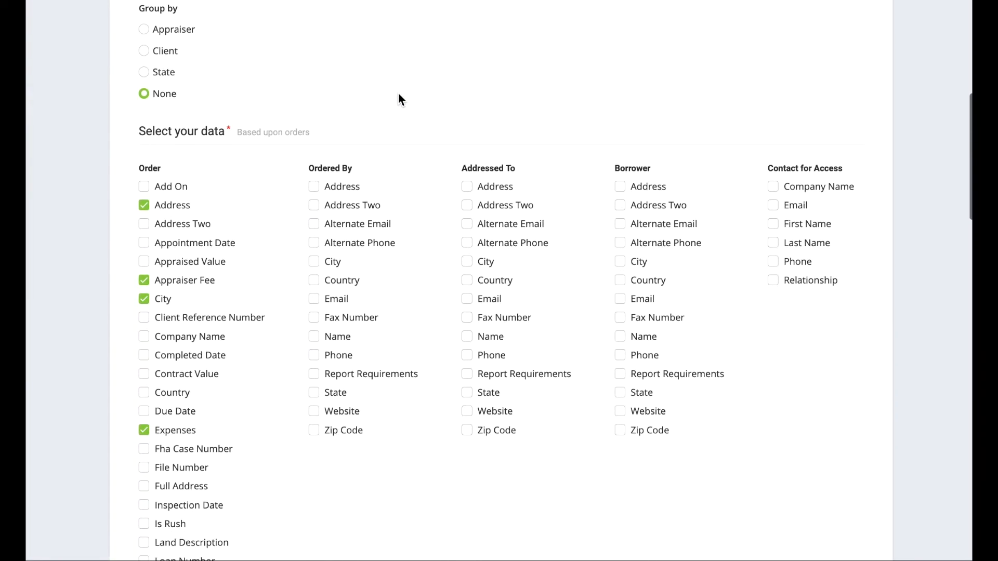
scroll(399, 97, "down", 3)
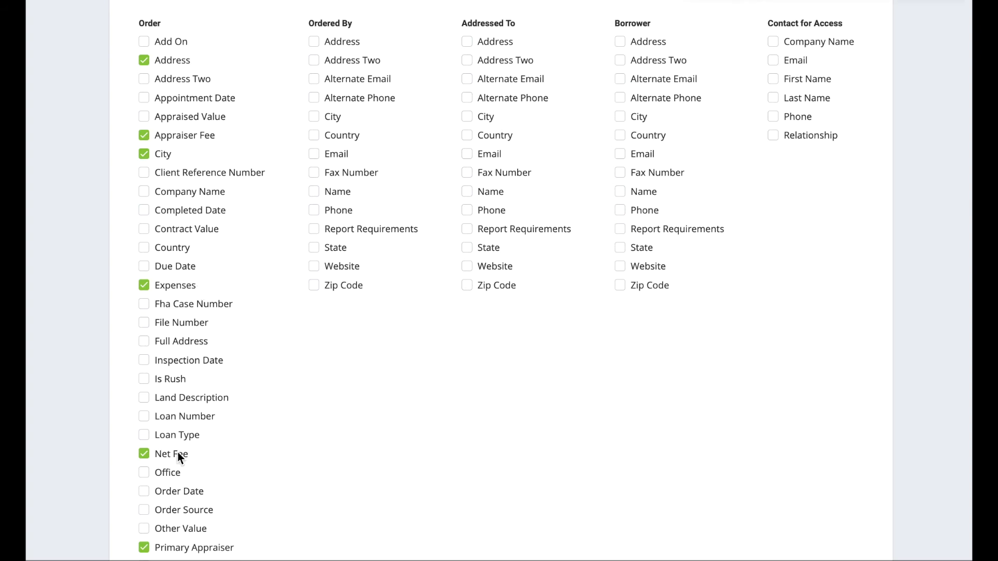
scroll(186, 453, "down", 15)
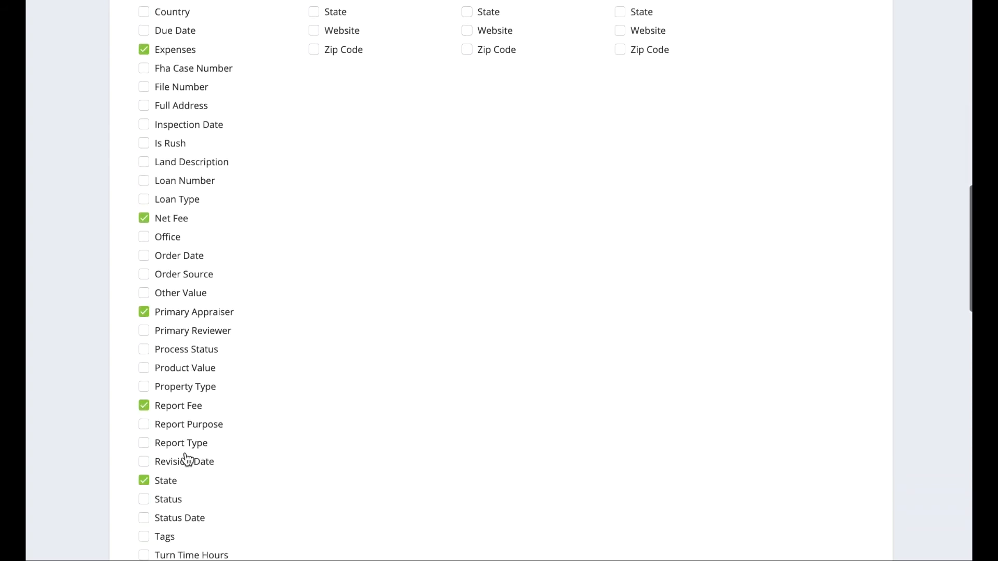
scroll(186, 453, "down", 8)
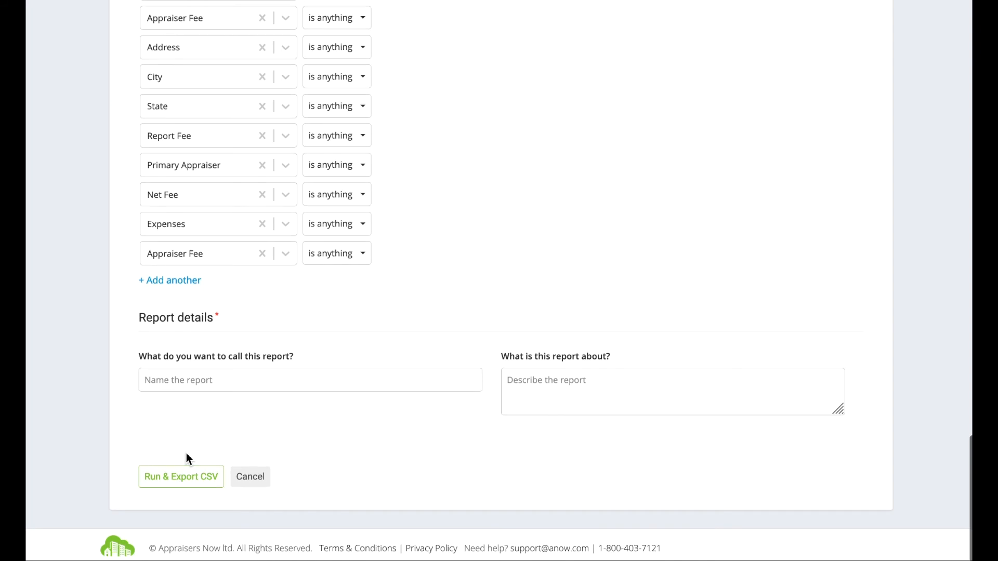
left_click(179, 482)
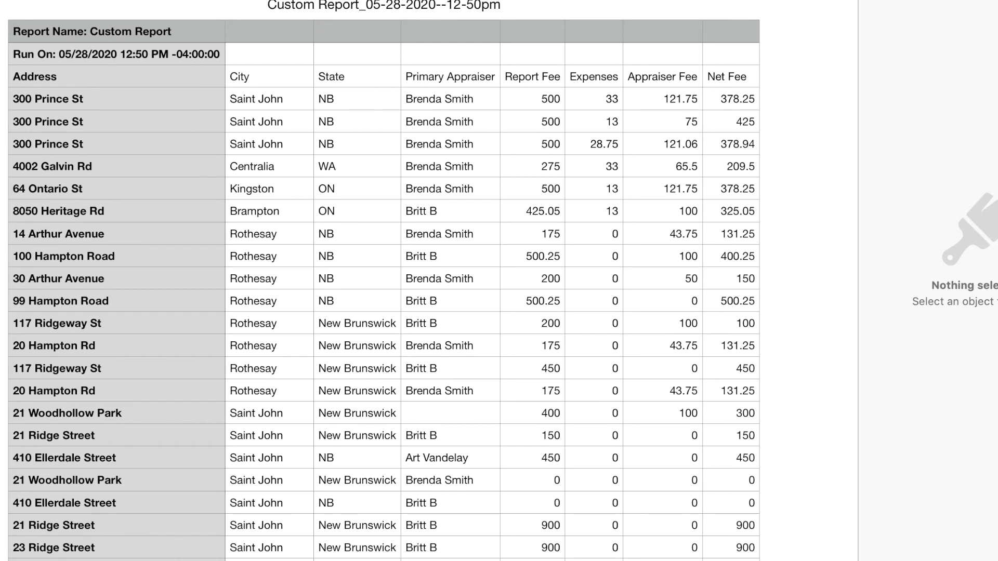
- Examine the Report Fee, Expenses, Appraiser Fee and Net Fee columns of the exported report, including the first order's appraiser and net fees
left_click(540, 79)
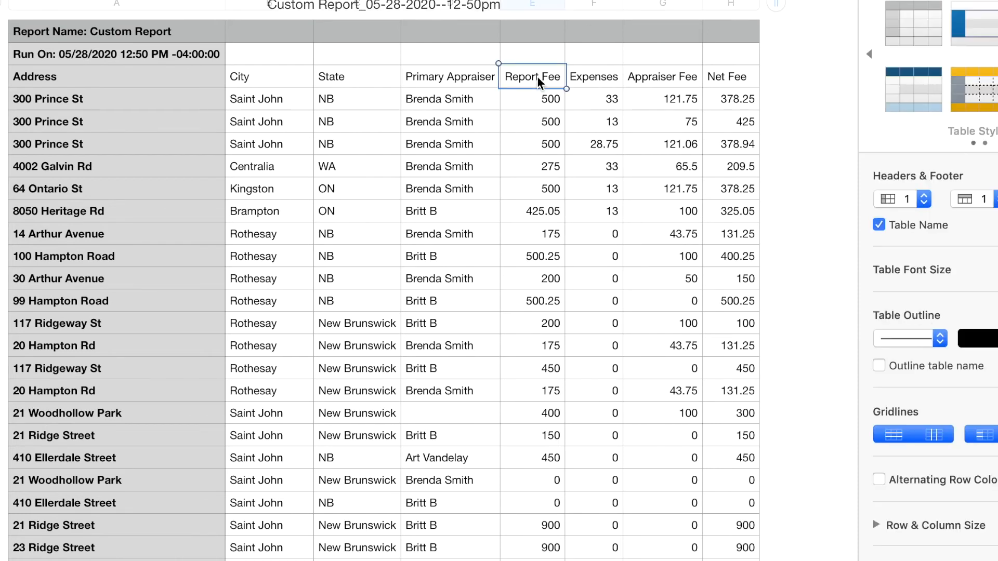
left_click(598, 81)
left_click(654, 82)
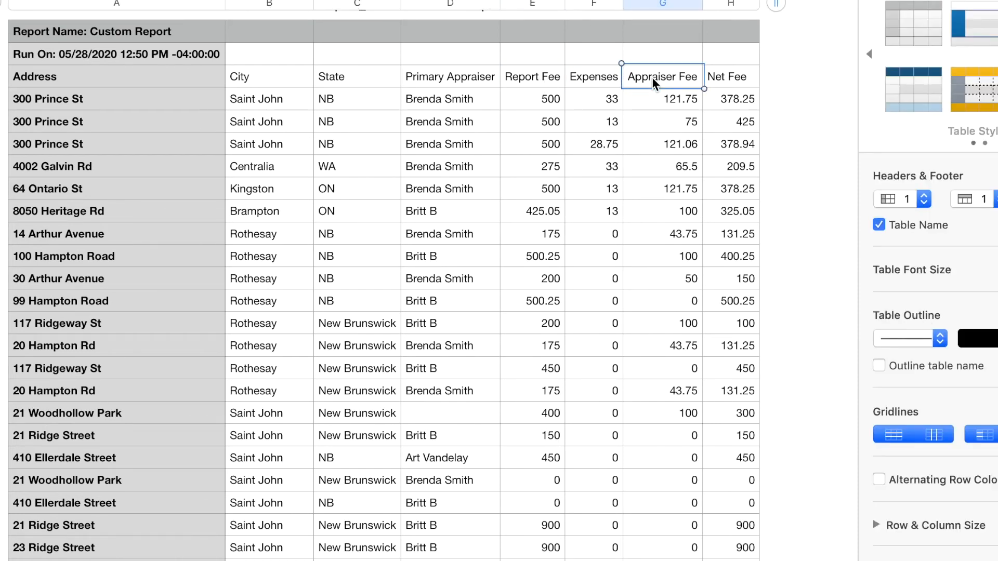
left_click(742, 82)
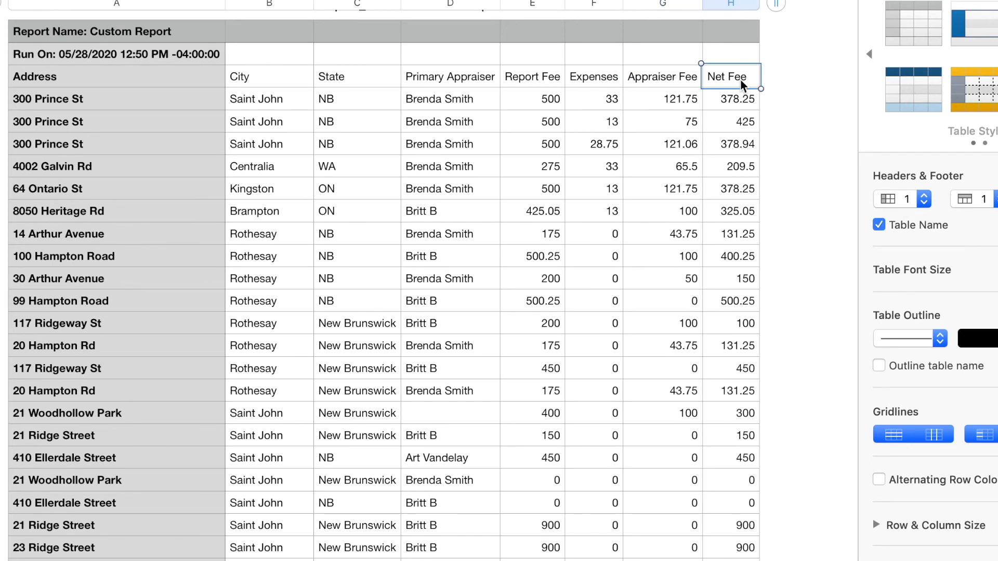
left_click(693, 108)
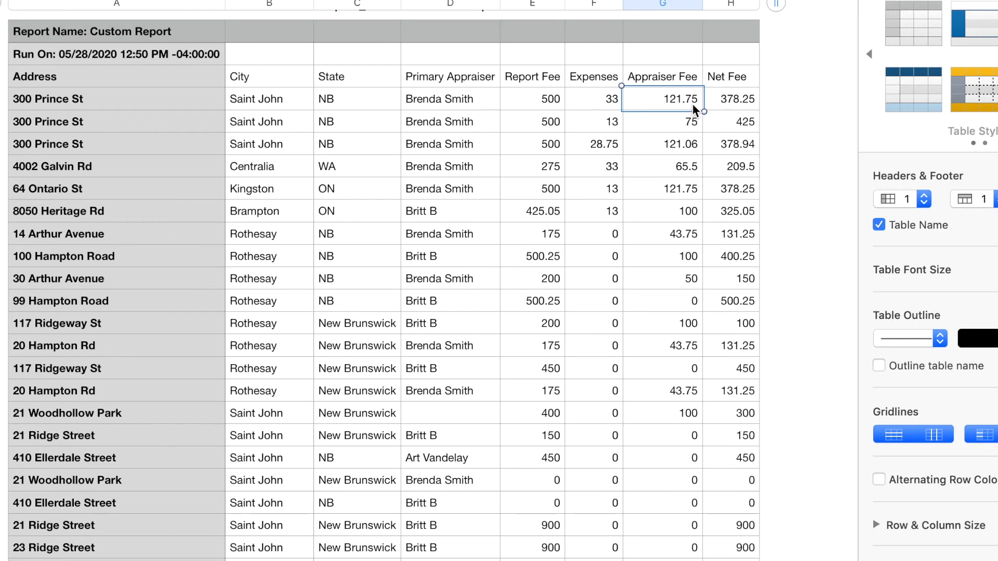
left_click(727, 110)
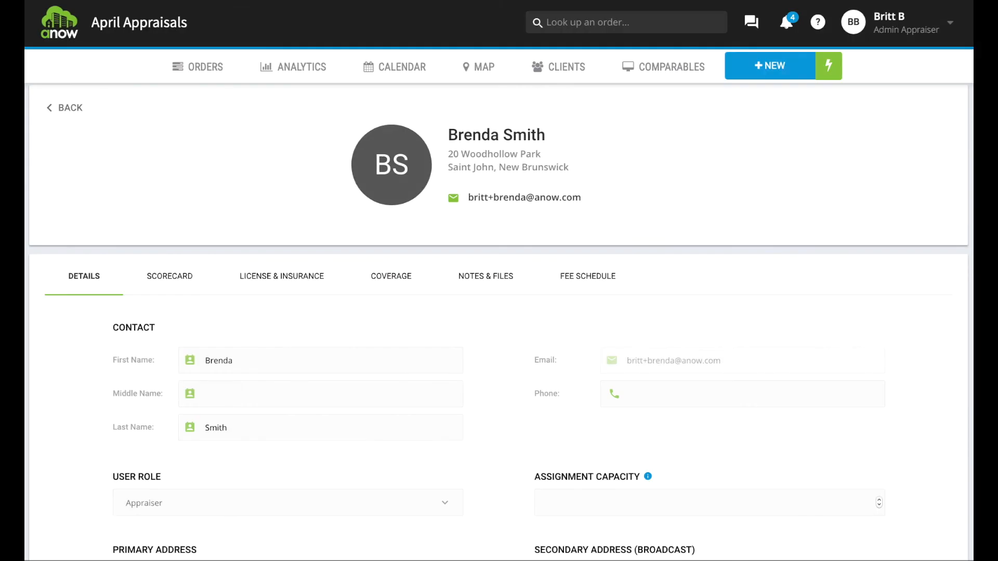
- Check the appraiser's commission and 1004 report type fee in the fee schedule, and compare them with the appraiser's fee on the 1004 order
left_click(586, 281)
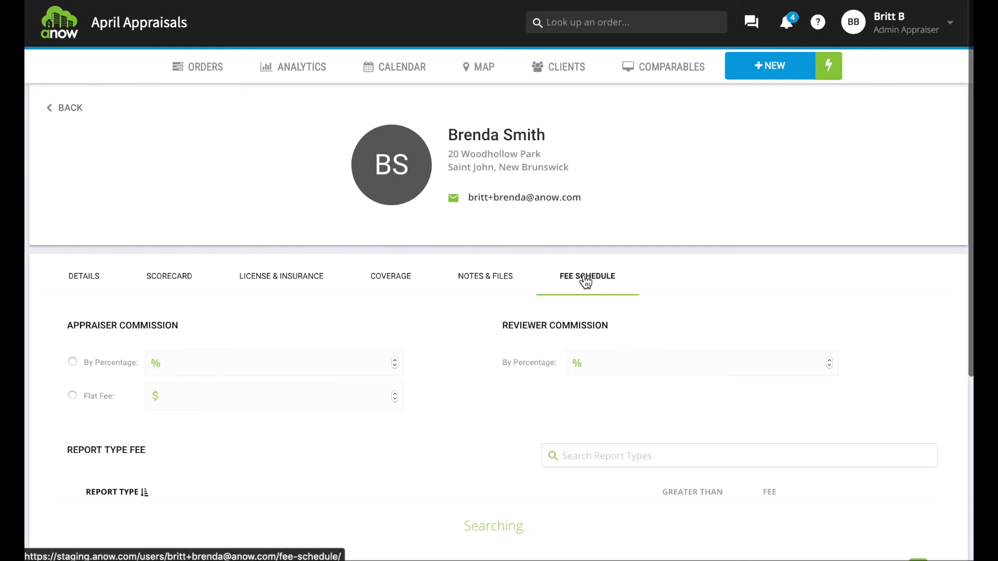
scroll(583, 277, "down", 2)
scroll(583, 275, "down", 1)
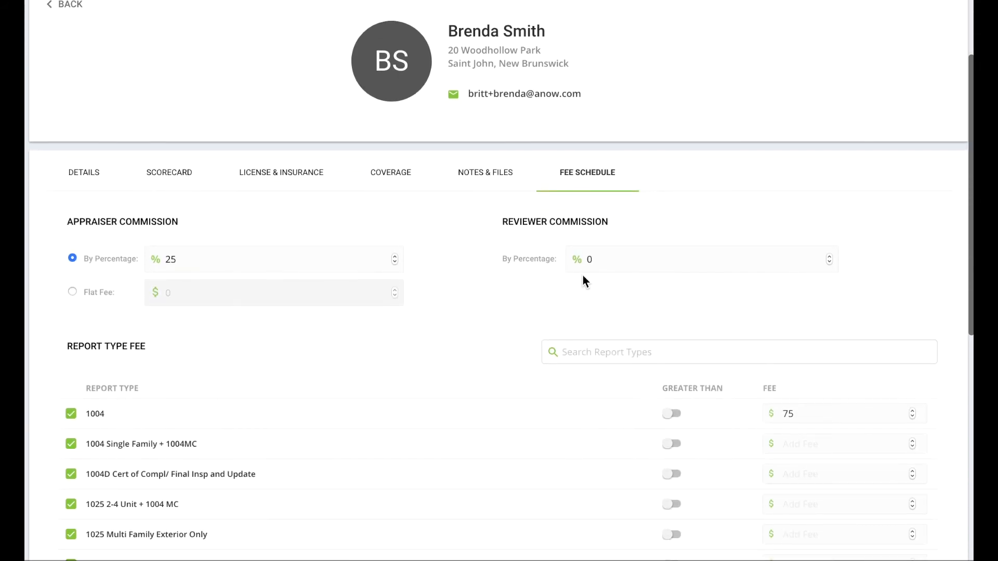
left_click(800, 411)
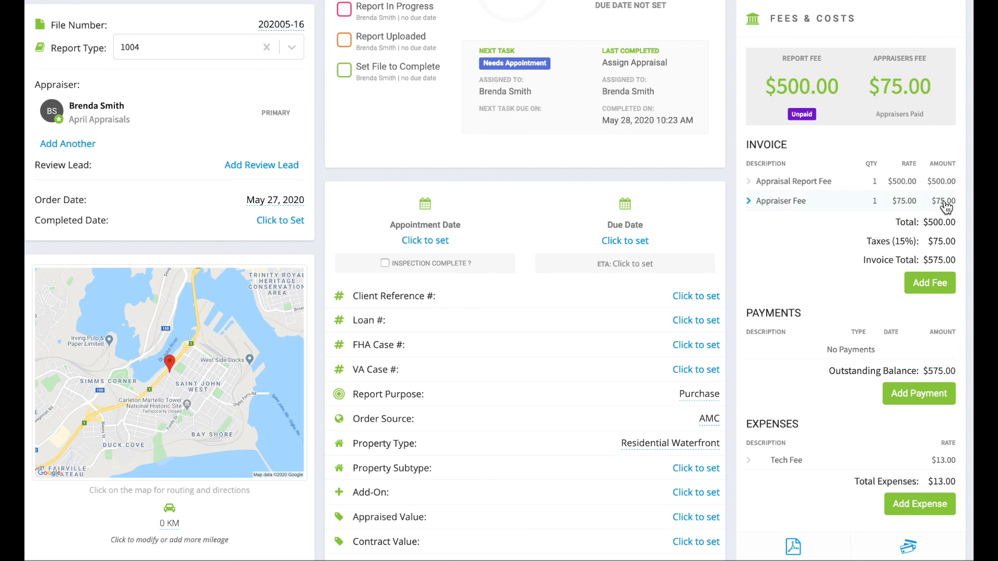
left_click_drag(931, 87, 874, 91)
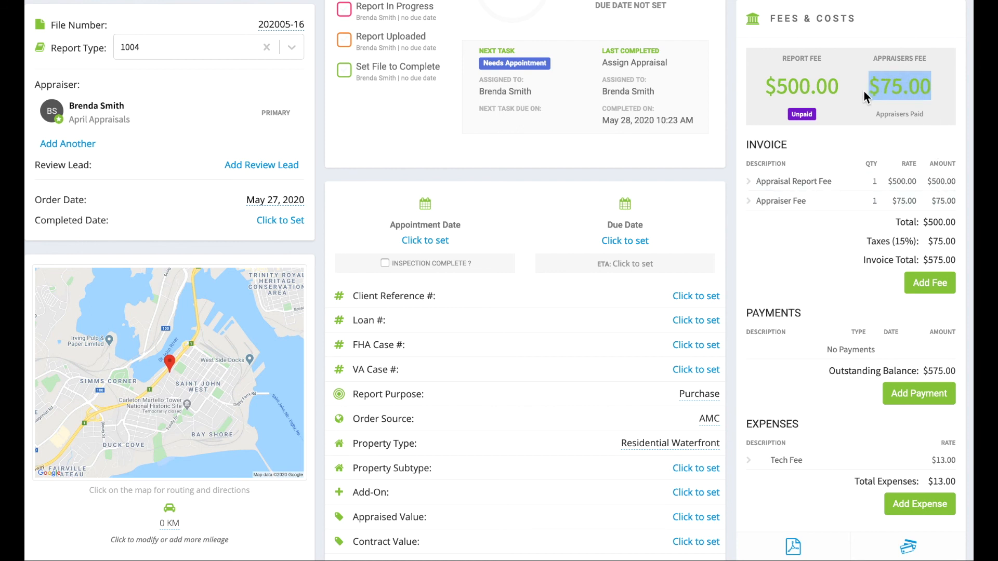
left_click(866, 109)
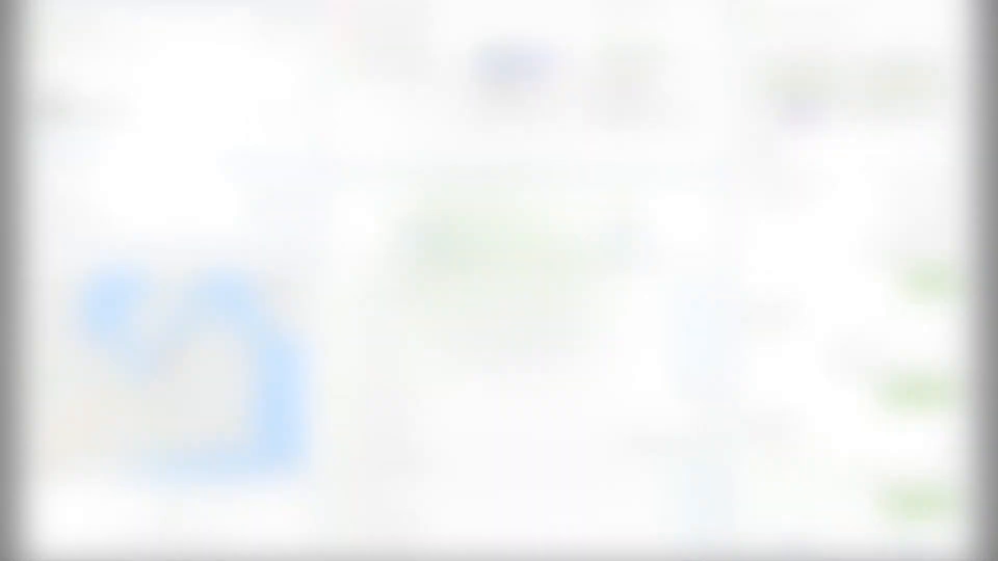